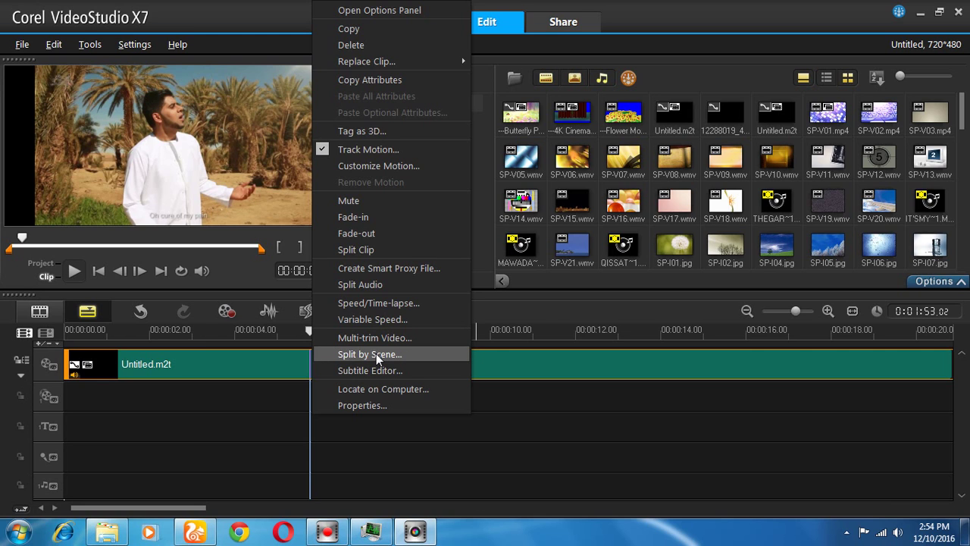
Step: Open Split by Scene for the Untitled.m2t clip on the video track, with Frame Content as the scan method
click(290, 333)
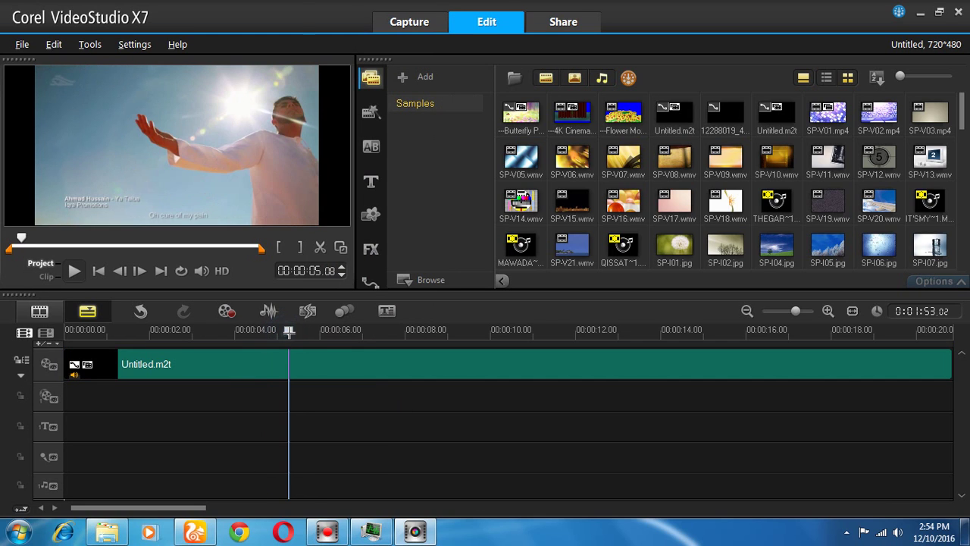
right_click(341, 366)
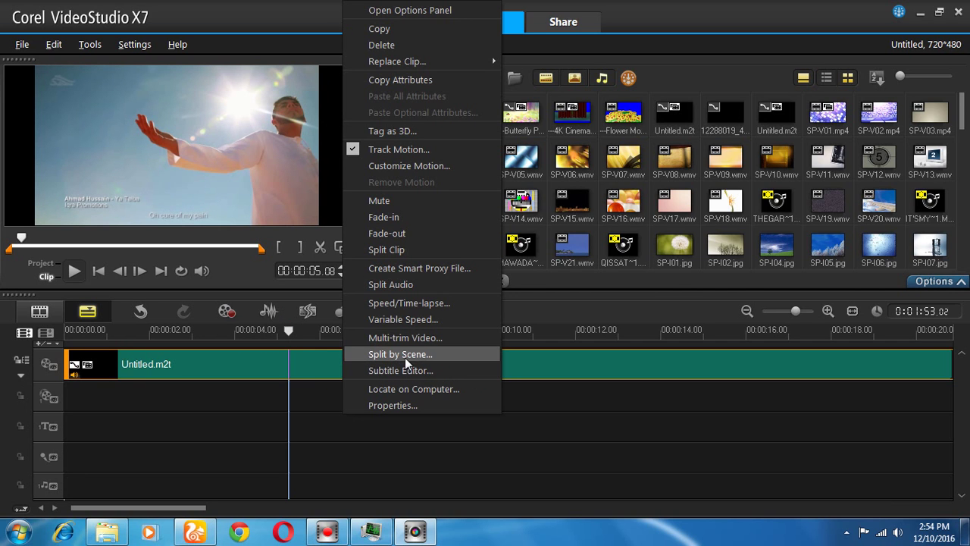
click(404, 354)
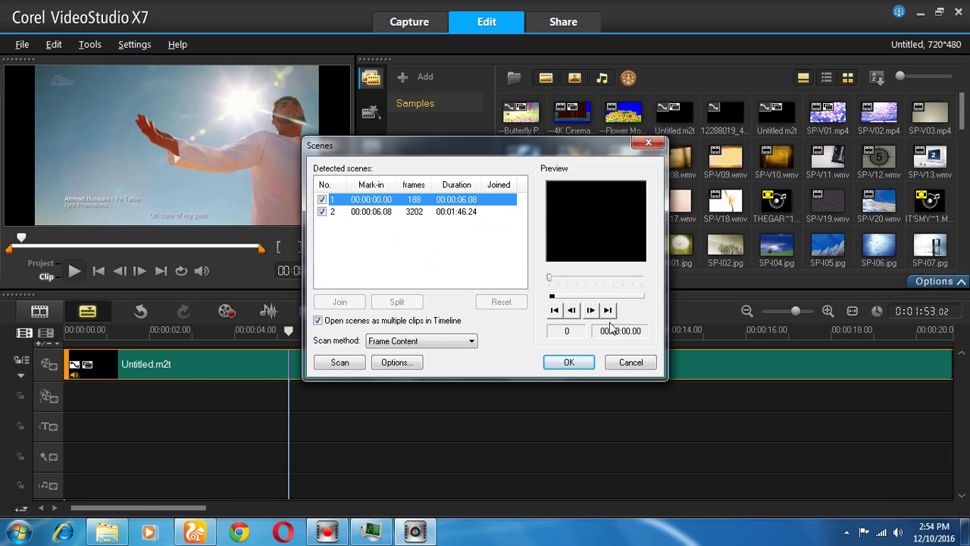
click(407, 342)
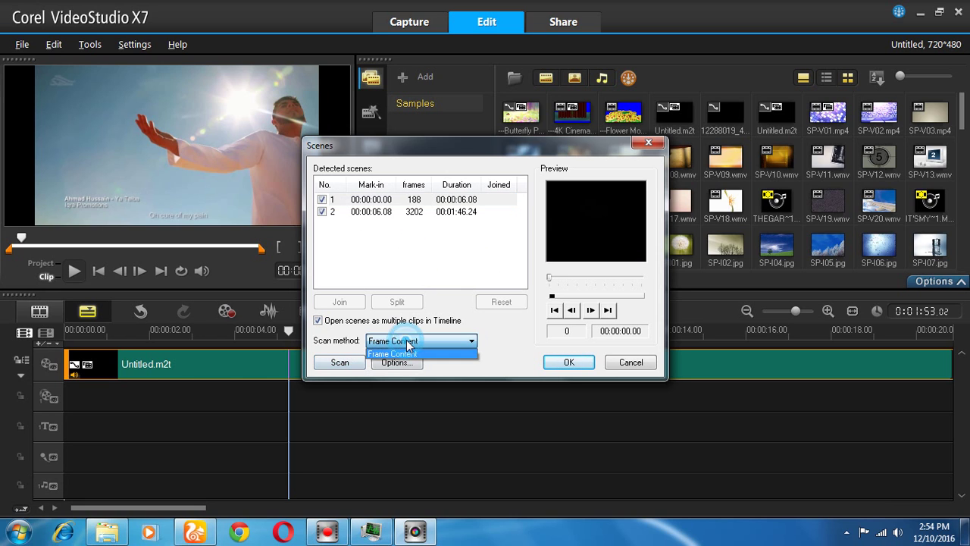
click(504, 328)
Step: Set the scene scanning sensitivity to 100
click(396, 362)
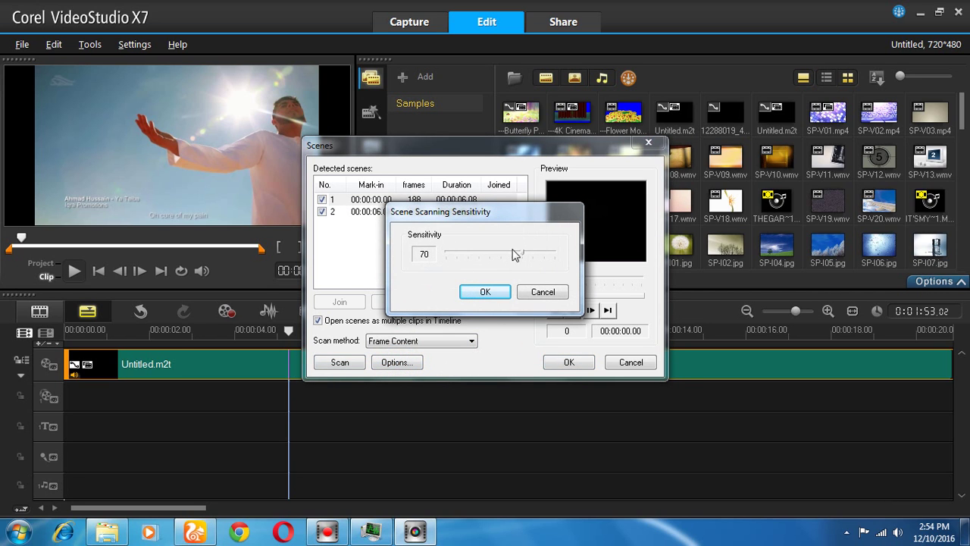
drag(521, 253, 568, 258)
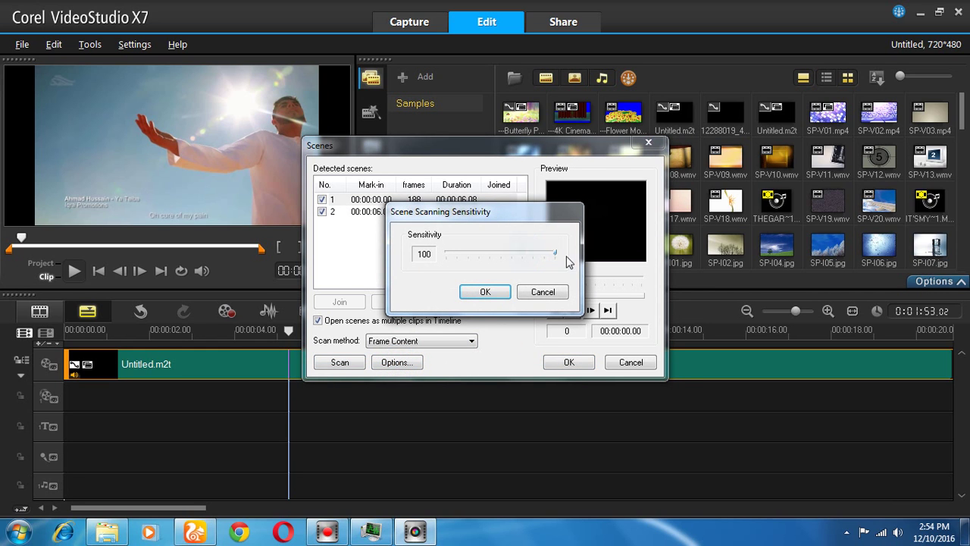
click(485, 292)
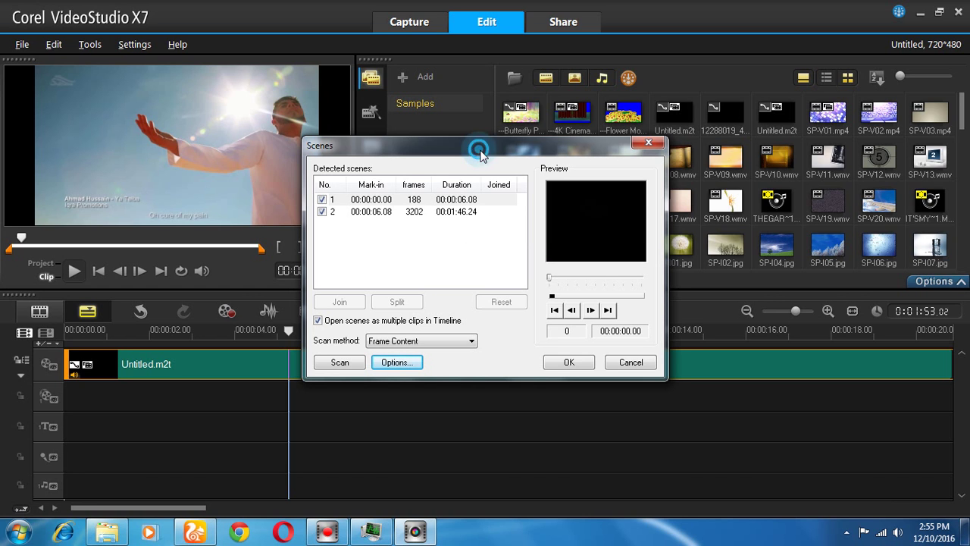
Step: Scan the clip for scenes and split it into multiple clips in the timeline
drag(477, 147, 478, 92)
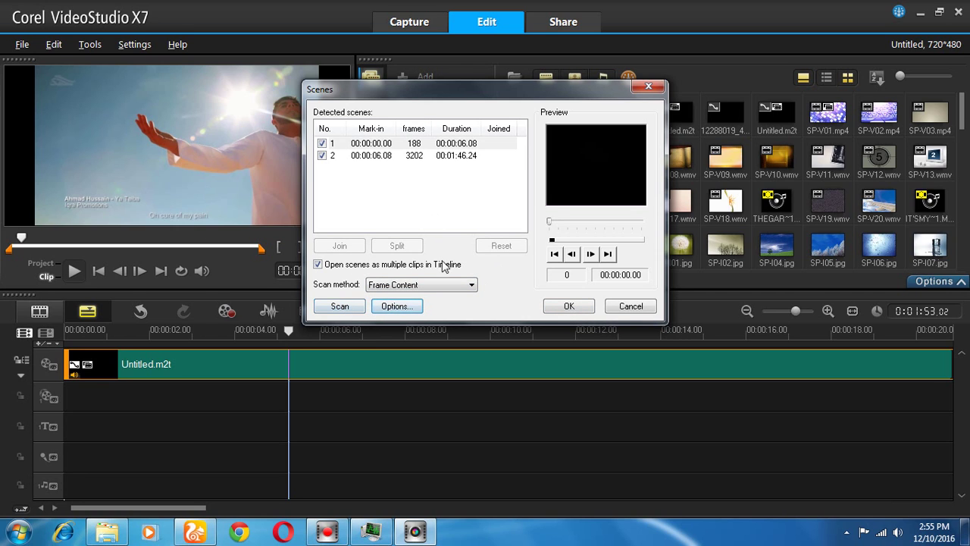
click(345, 313)
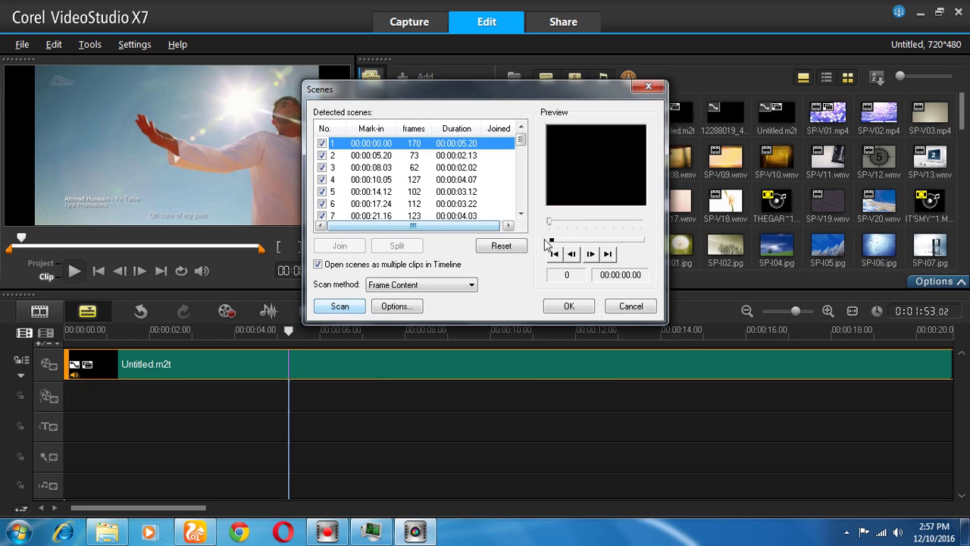
click(568, 305)
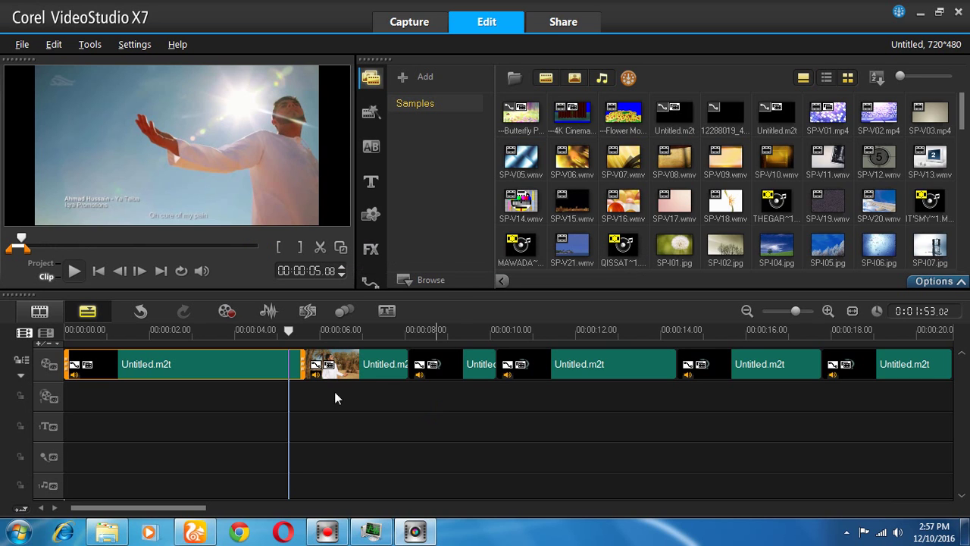
Step: Move the second scene clip from the video track to the first overlay track and delete it
click(301, 331)
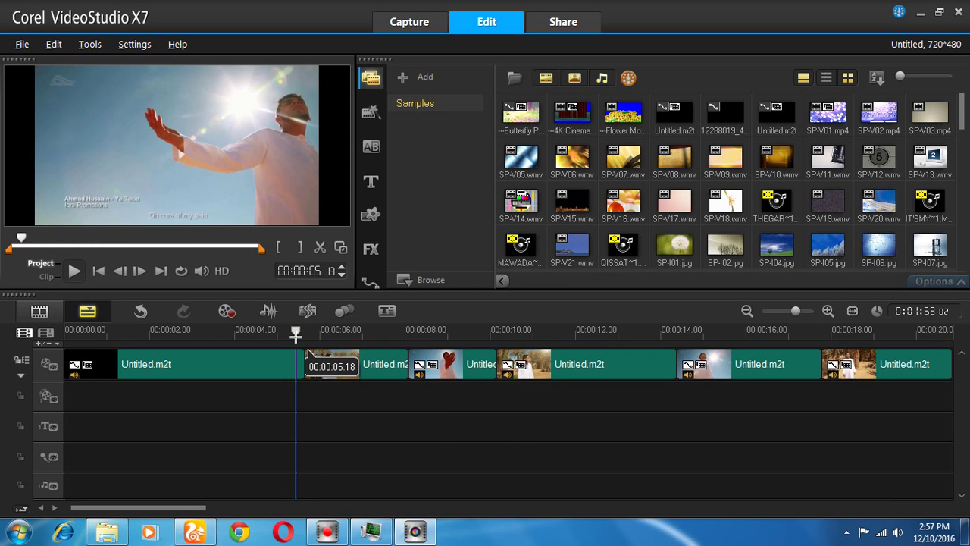
drag(309, 353, 263, 364)
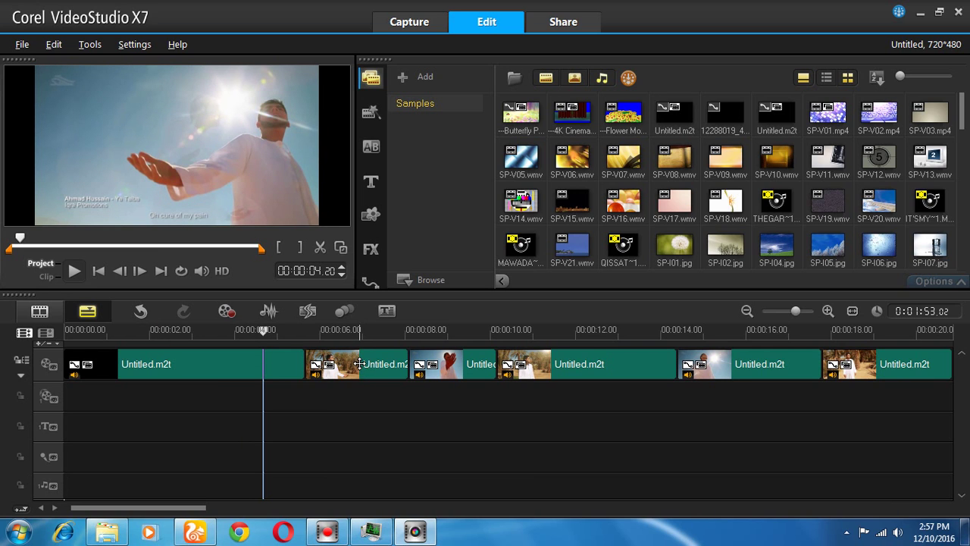
drag(364, 371, 334, 389)
click(305, 331)
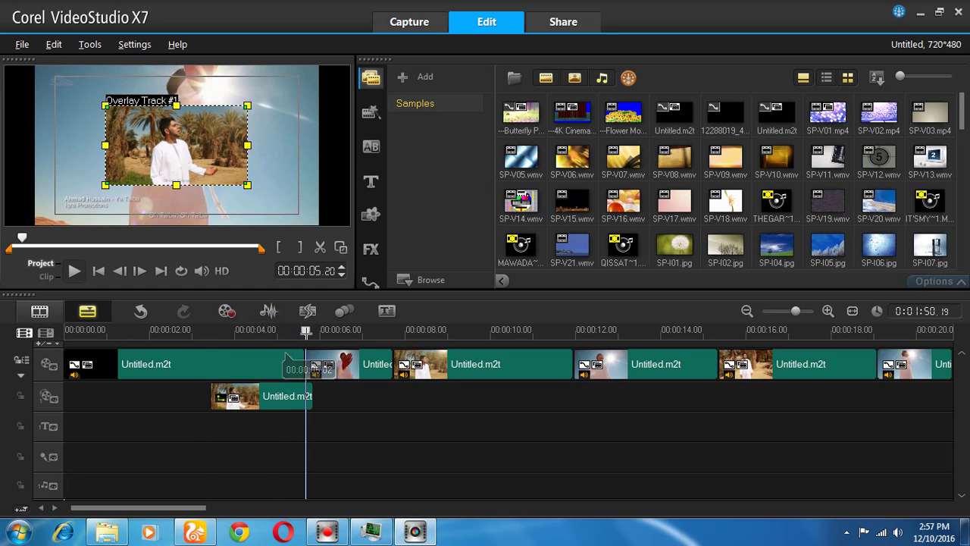
right_click(267, 399)
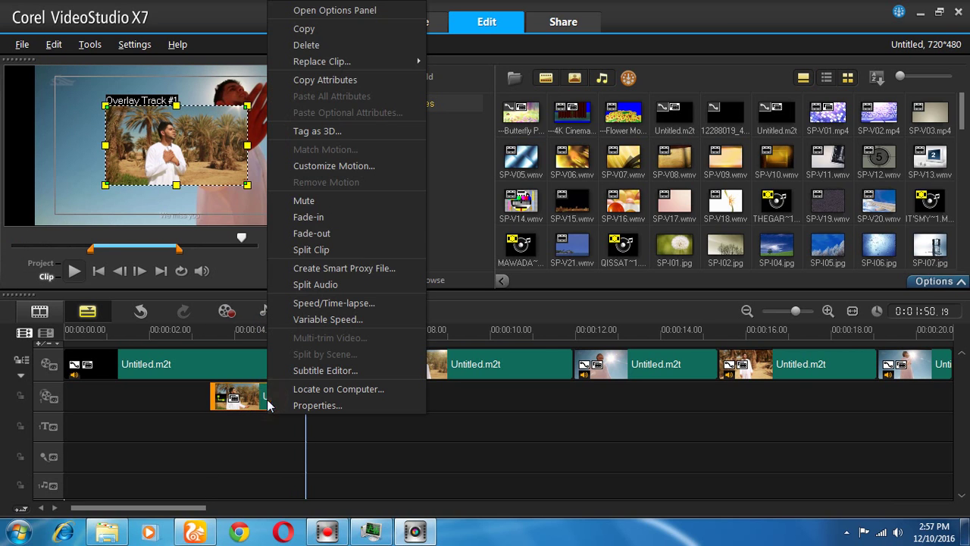
click(306, 47)
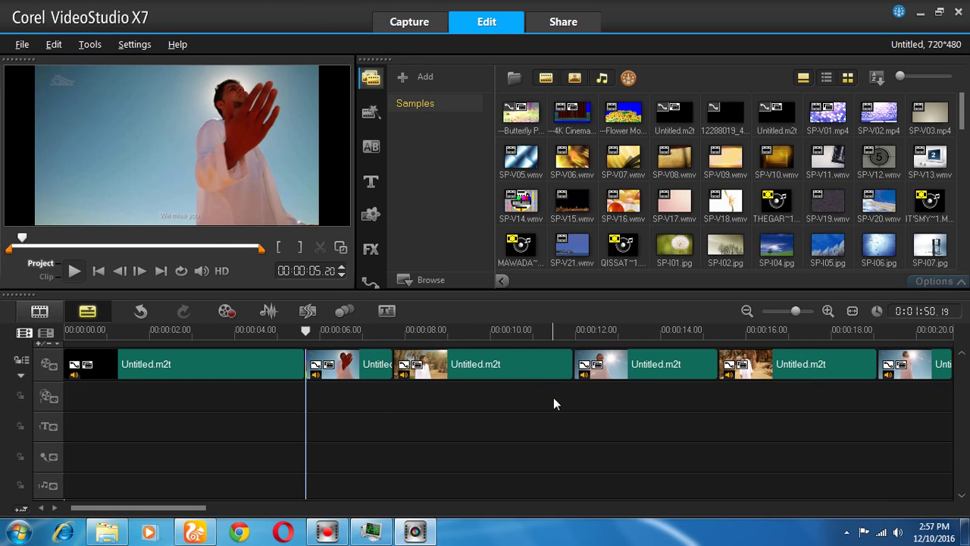
Step: Preview the fourth scene clip on the video track from about 12 seconds
click(651, 368)
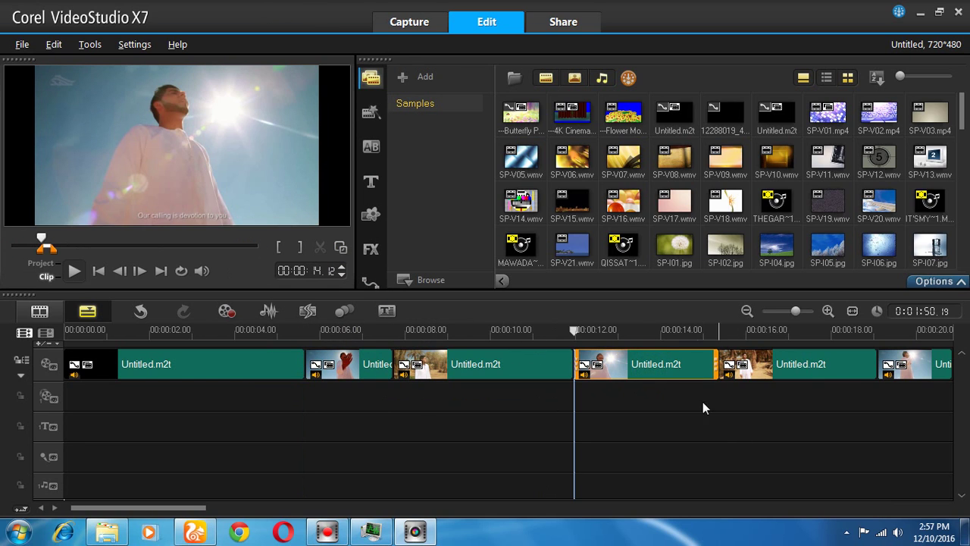
click(580, 333)
key(space)
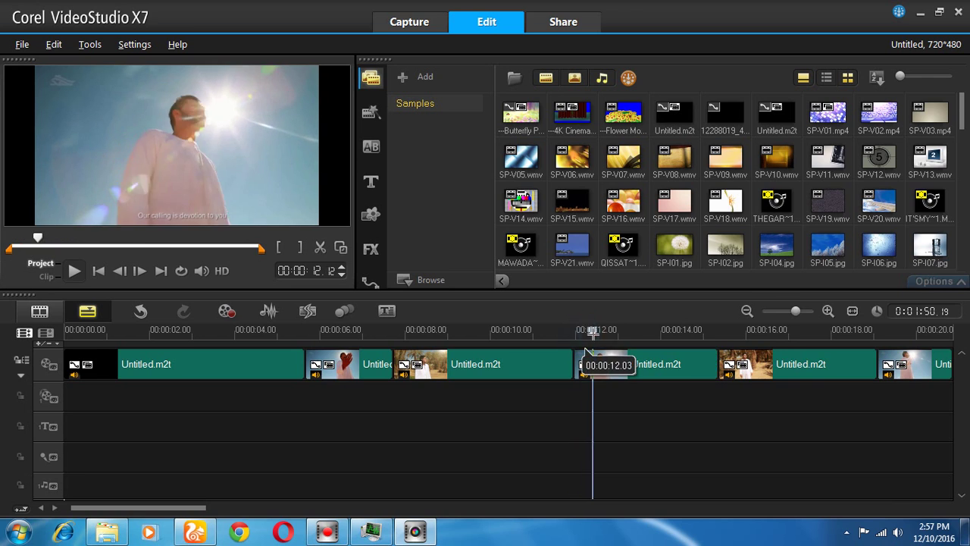
Step: Undo the deletion of the overlay clip and its move off the video track
mouse_move(797, 316)
mouse_down()
mouse_move(758, 315)
mouse_move(777, 306)
mouse_move(797, 315)
mouse_up()
click(793, 314)
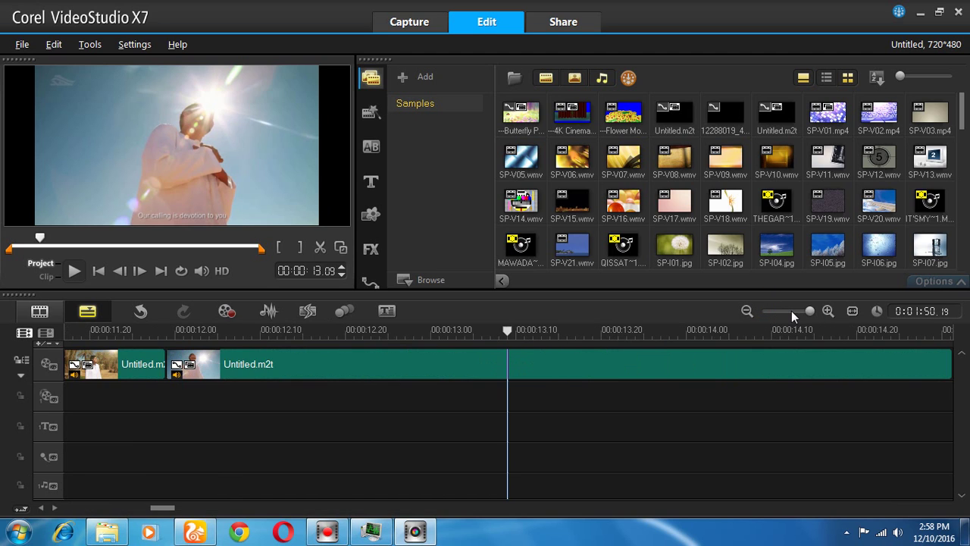
mouse_move(802, 318)
mouse_down()
mouse_move(791, 314)
mouse_move(796, 321)
mouse_up()
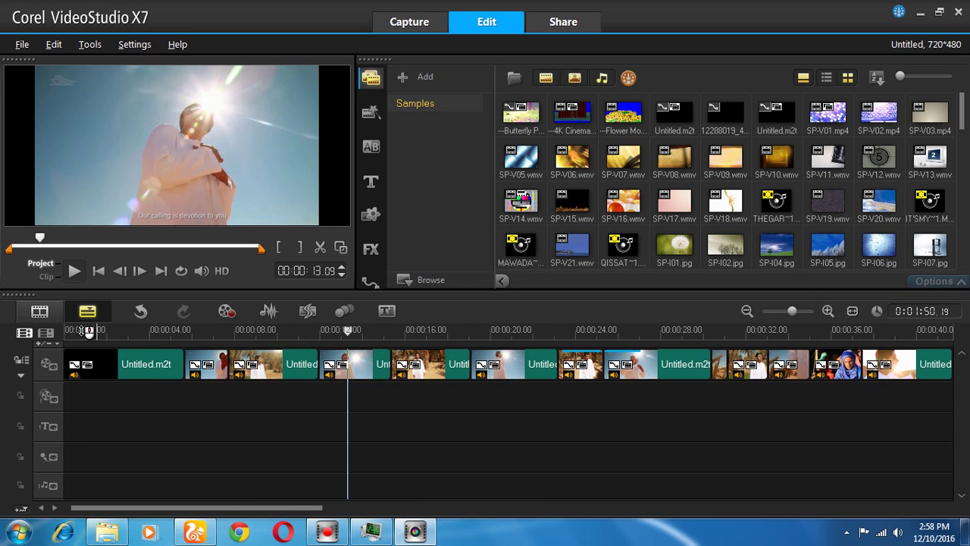
click(140, 314)
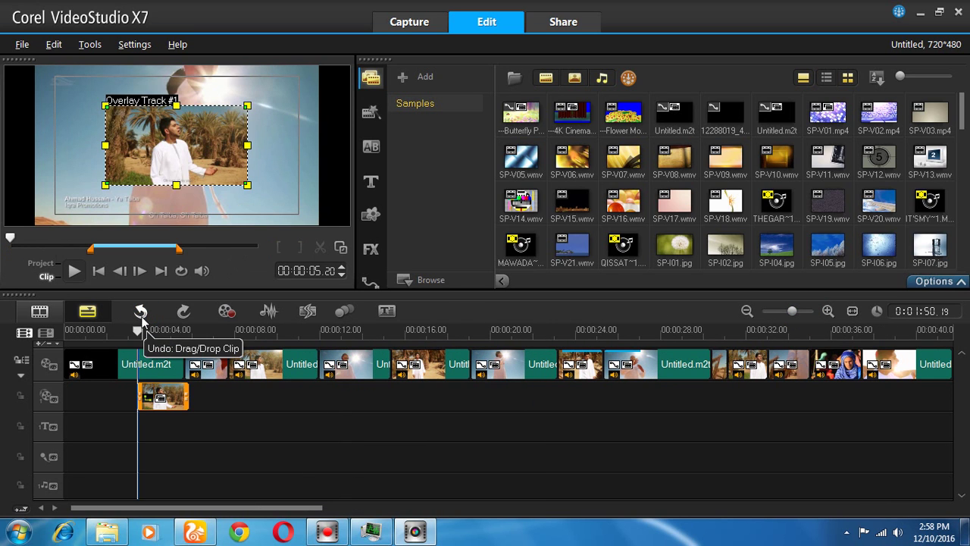
click(140, 314)
Step: Play the project from shortly before the first cut through the fourth scene clip
click(195, 335)
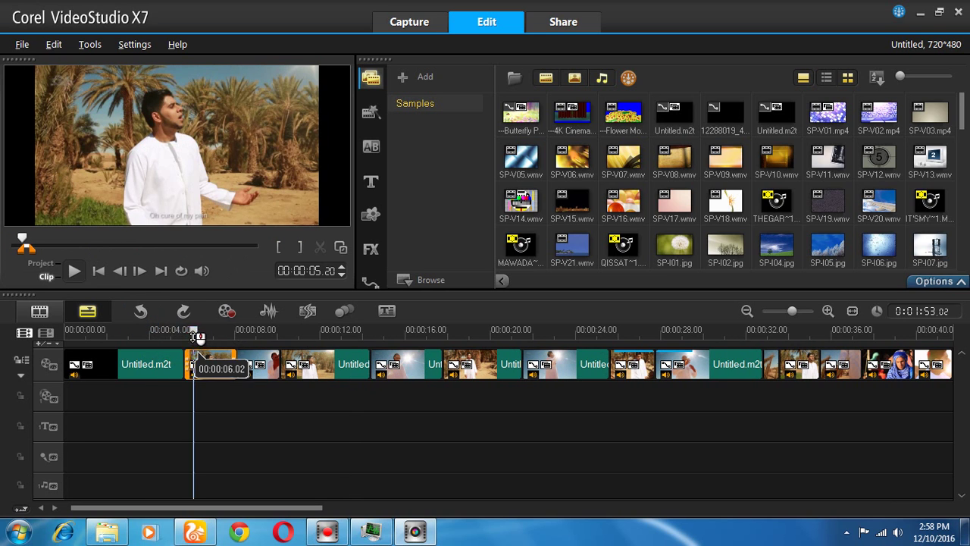
drag(195, 335, 162, 334)
click(77, 272)
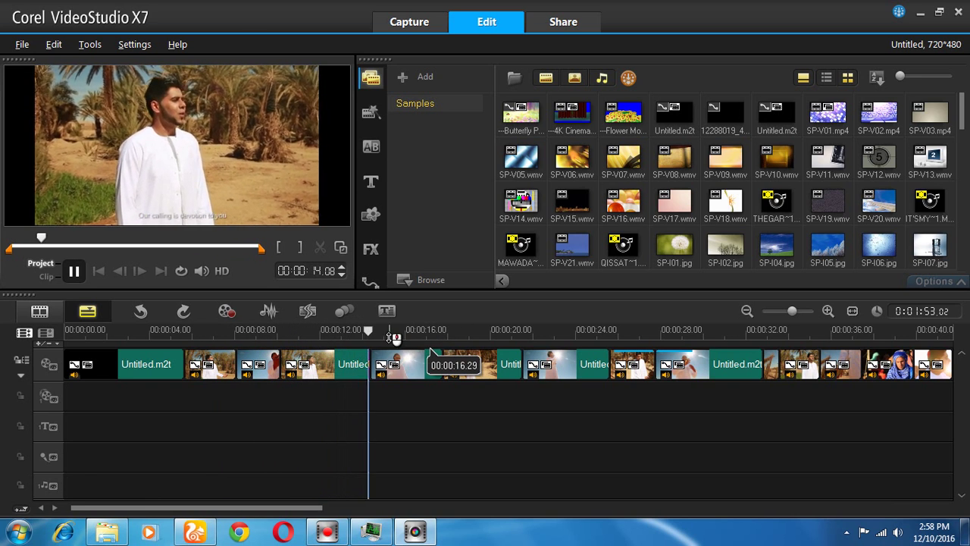
key(space)
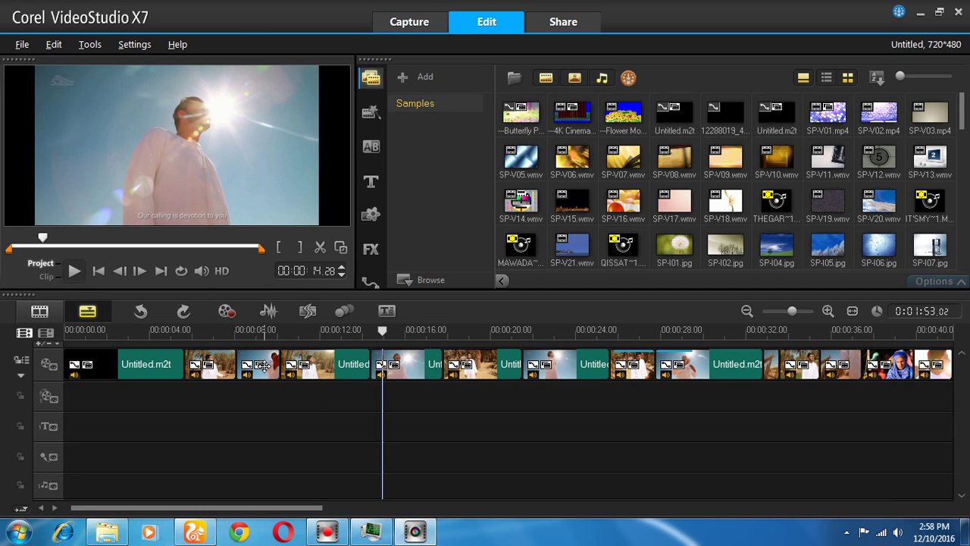
Step: Move the fourth scene clip from the video track to the first overlay track and delete it
drag(309, 364, 305, 398)
right_click(306, 397)
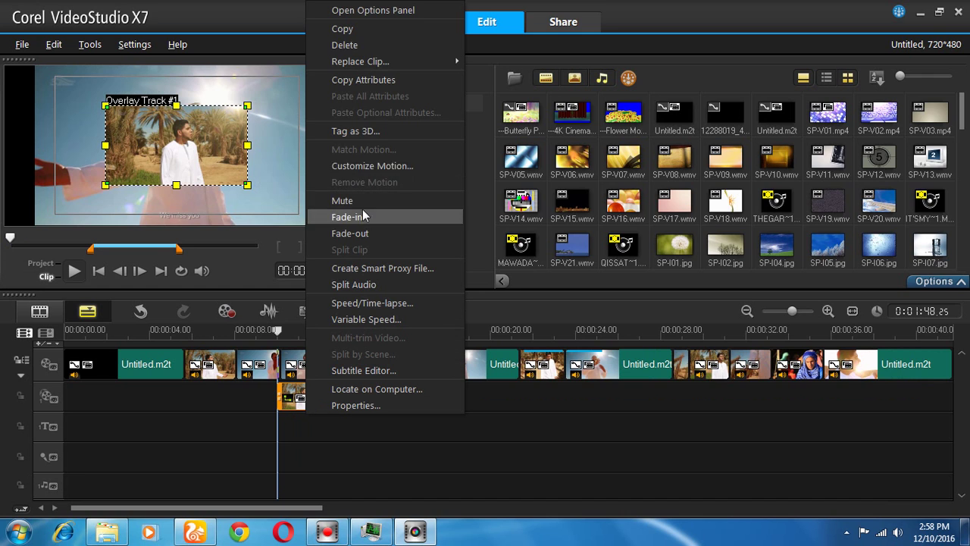
click(364, 45)
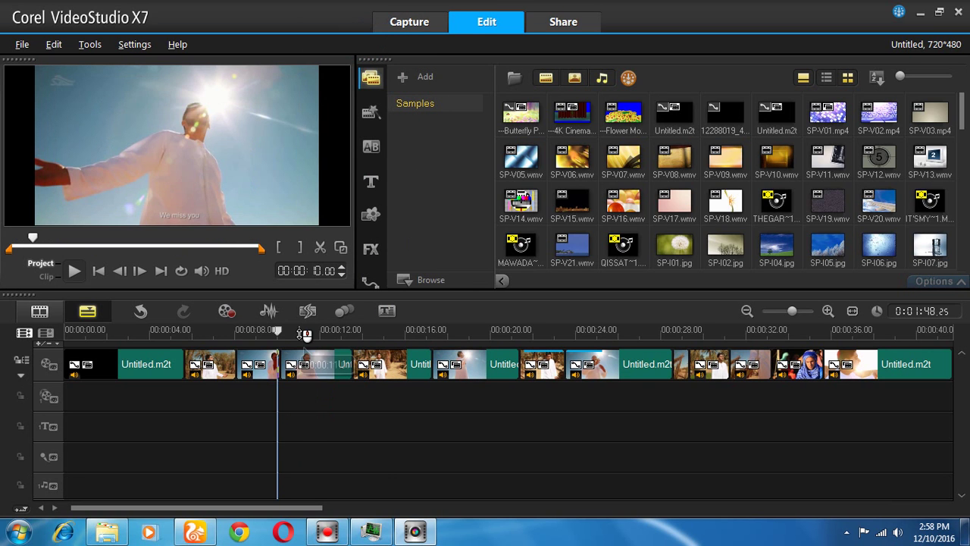
Step: Play the project from about 4 seconds and check the frames around the following cuts up to about 15 seconds
click(276, 350)
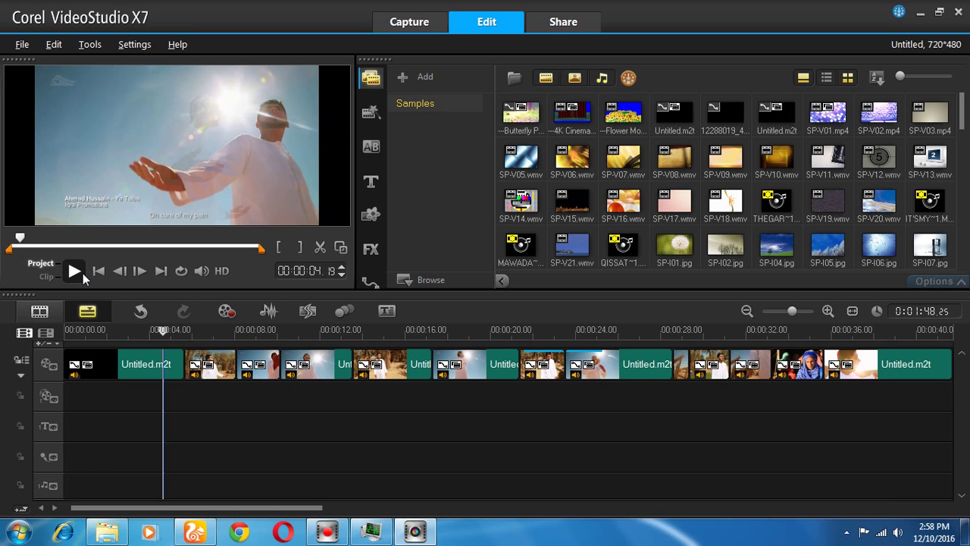
click(74, 270)
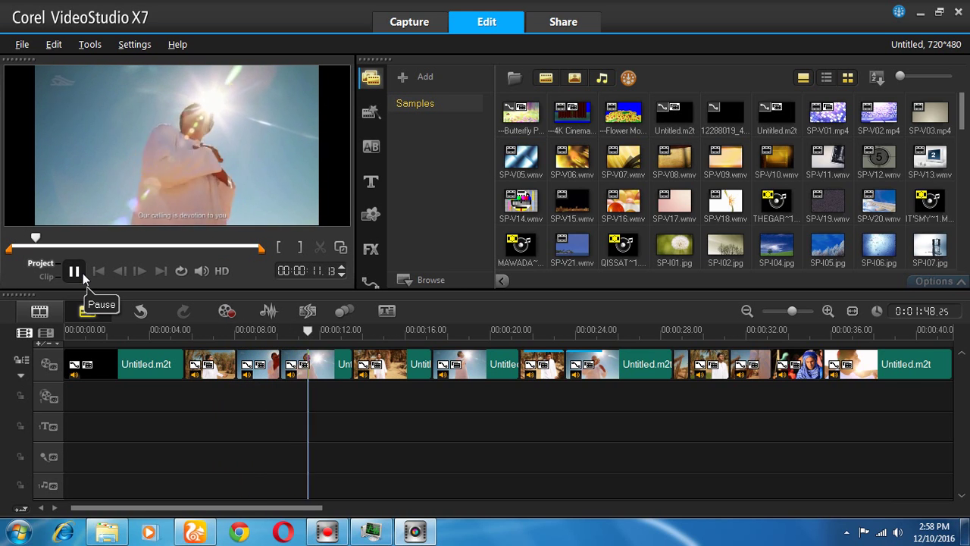
click(315, 330)
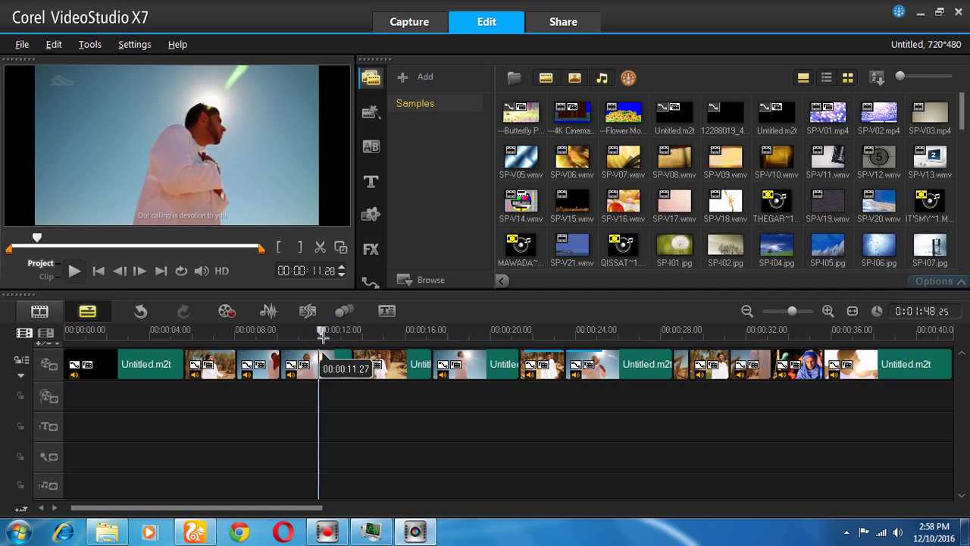
click(346, 332)
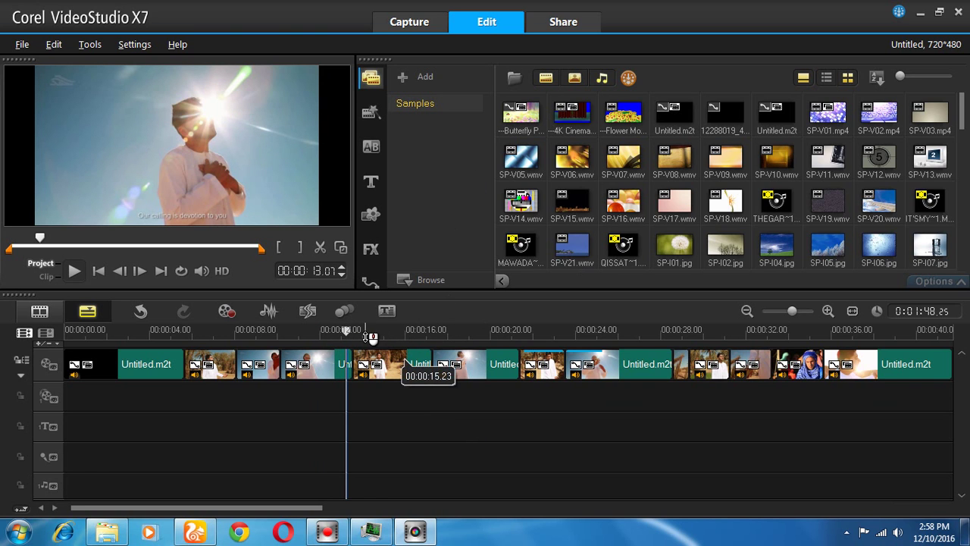
click(377, 331)
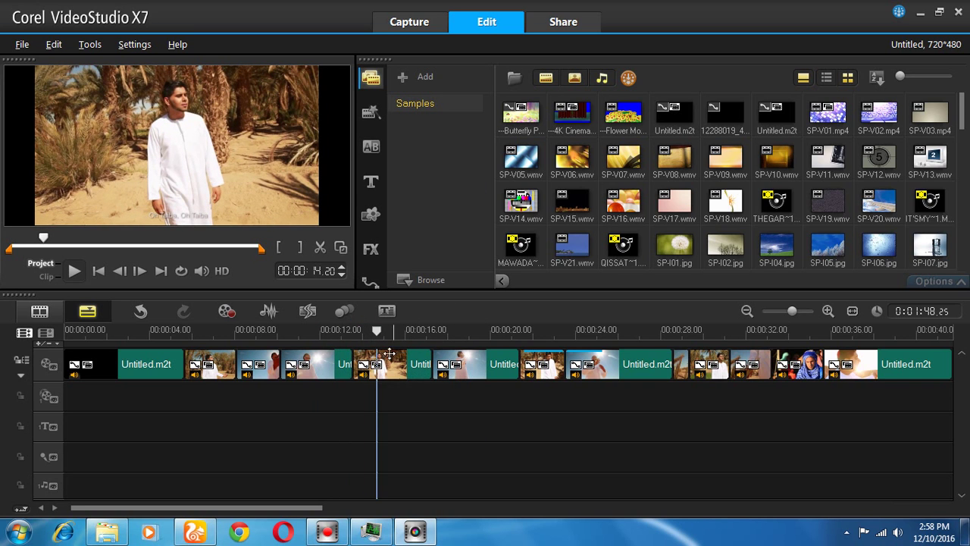
click(389, 331)
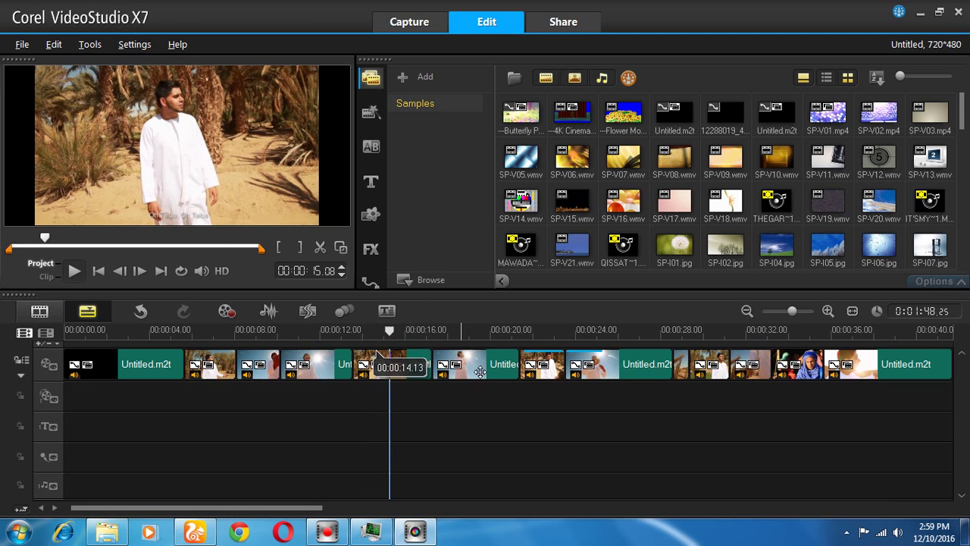